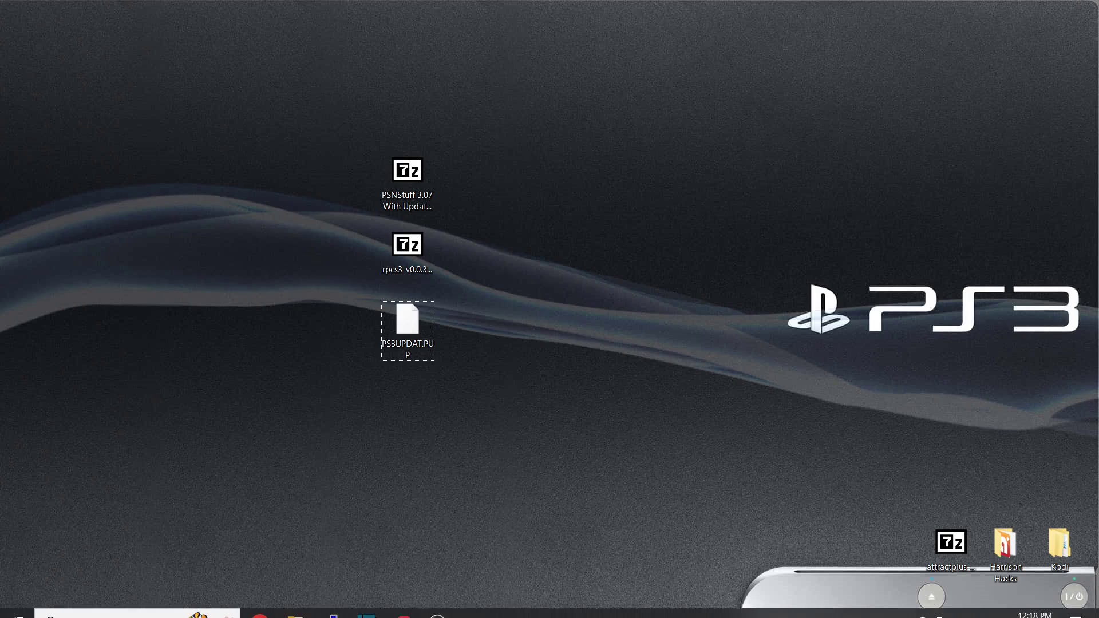
Restore the Chrome window showing the PSNStuff 3.07 Internet Archive file listing.
click(265, 616)
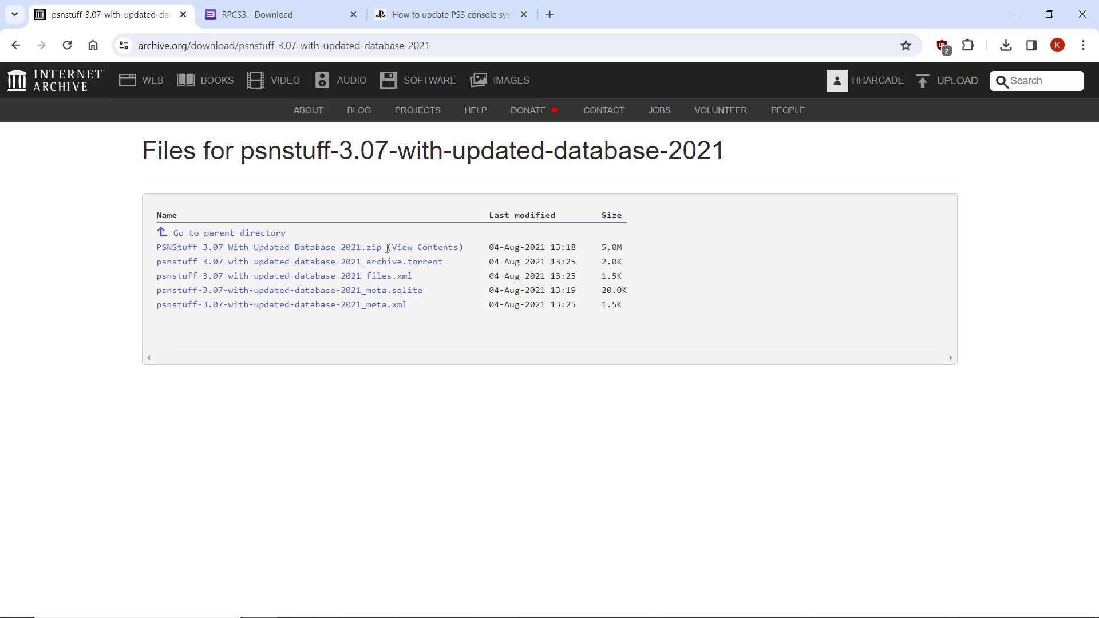
Save the PSNStuff 3.07 zip to the Desktop, then switch to the RPCS3 download page.
right_click(309, 252)
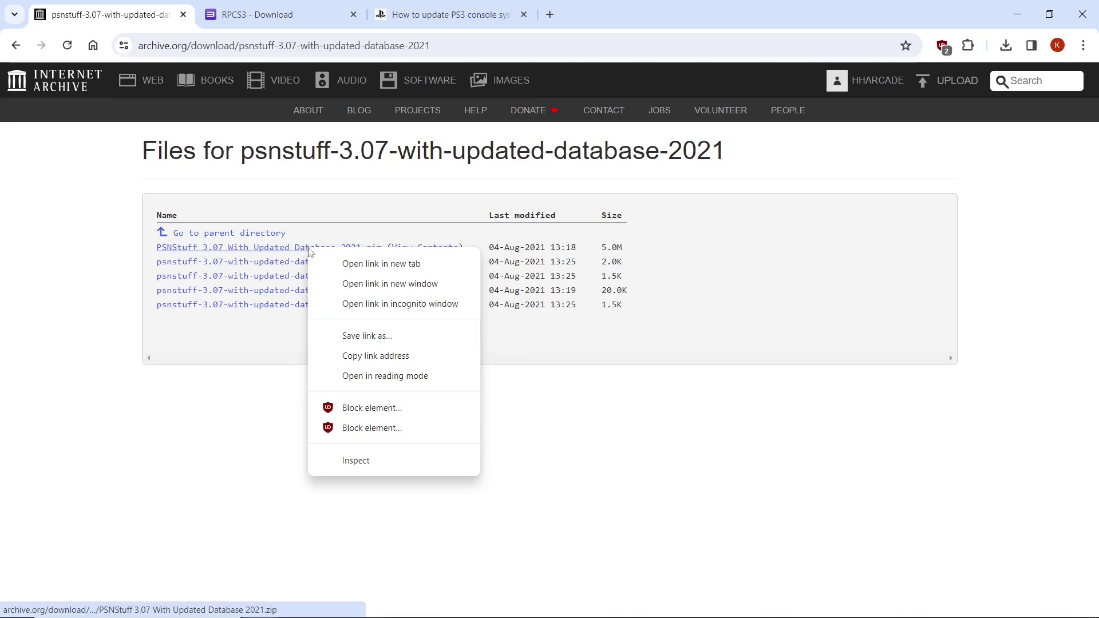
click(350, 336)
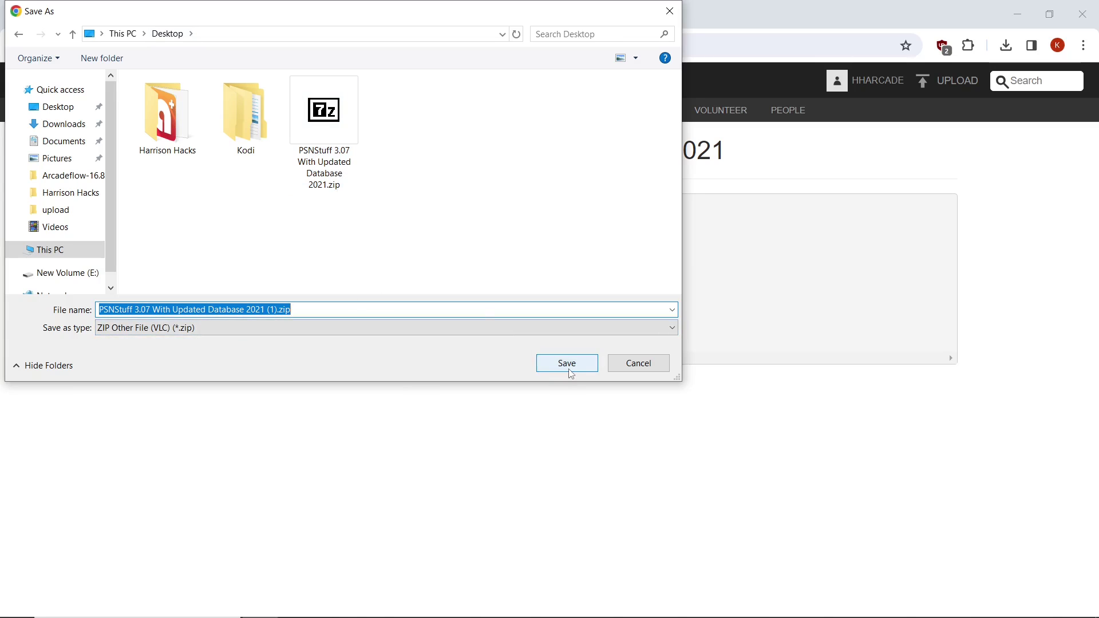
click(649, 366)
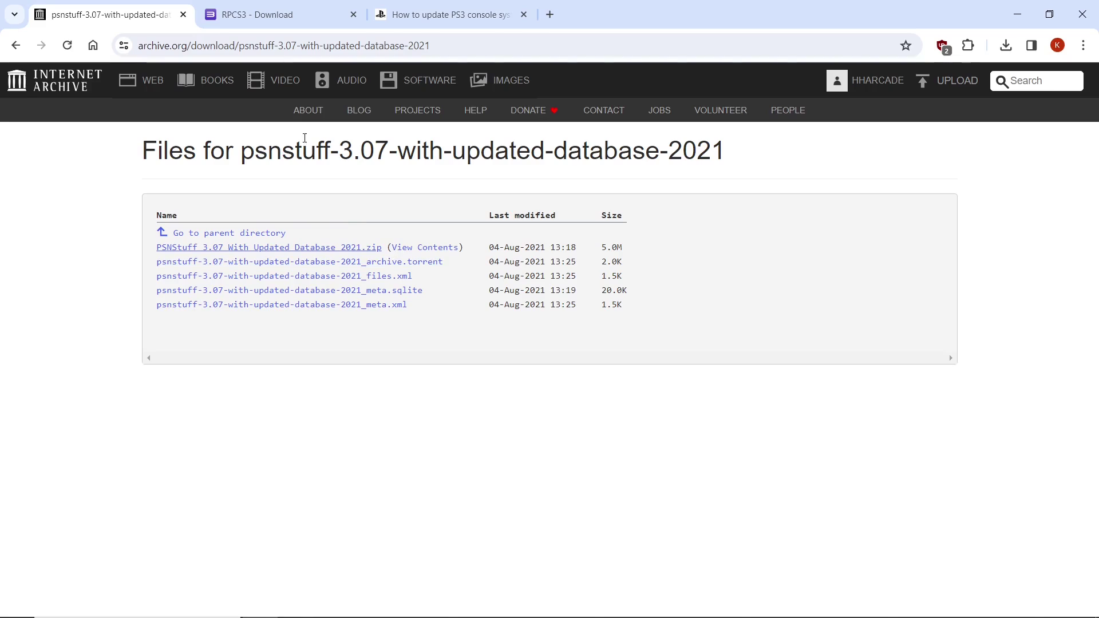
click(284, 19)
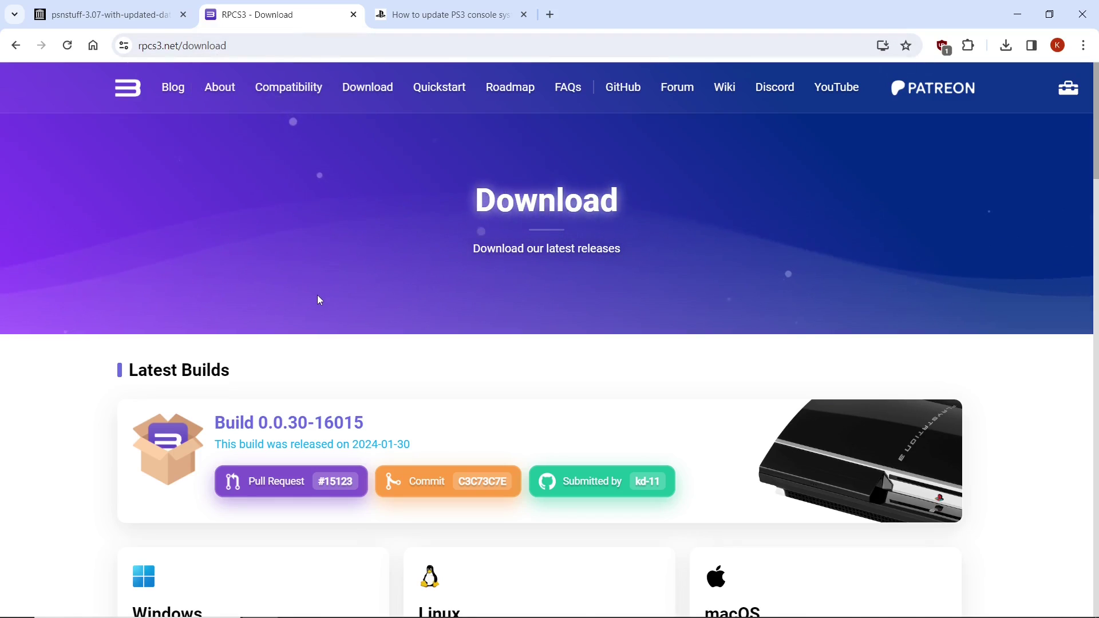
Save the RPCS3 Windows build 0.0.30-16015 to the Desktop, then switch to the PS3 update page.
scroll(319, 300, down, 5)
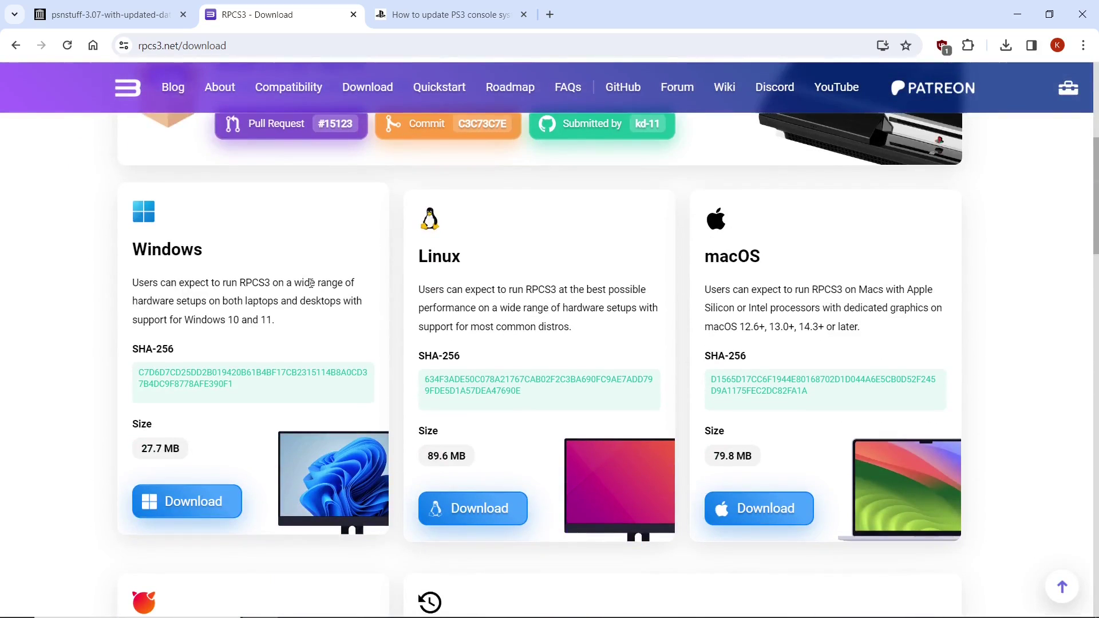
scroll(311, 285, down, 1)
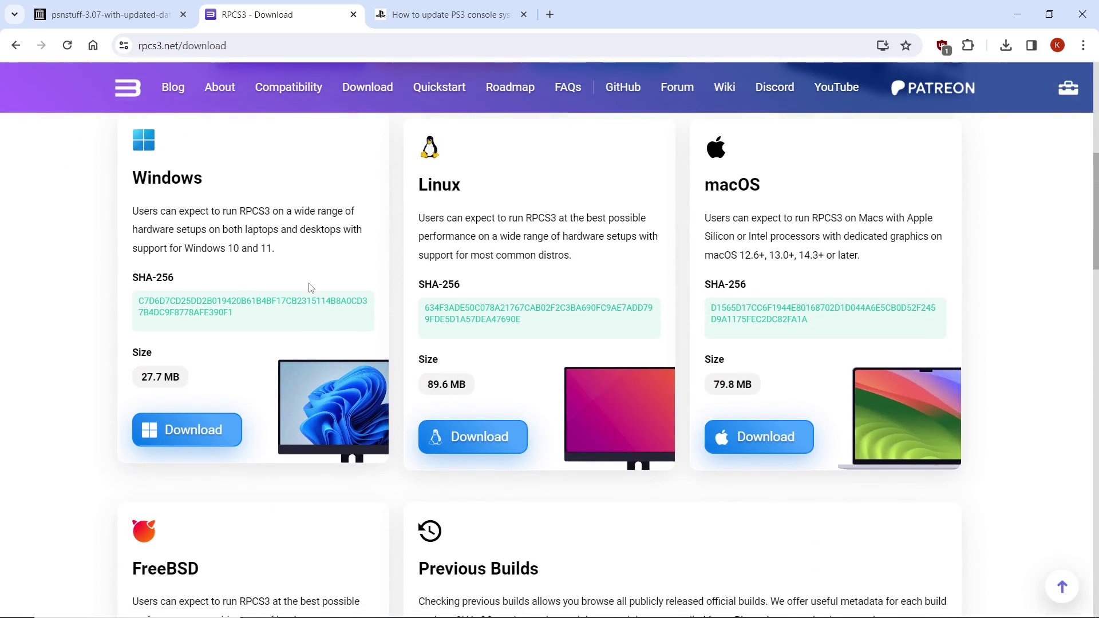
right_click(183, 436)
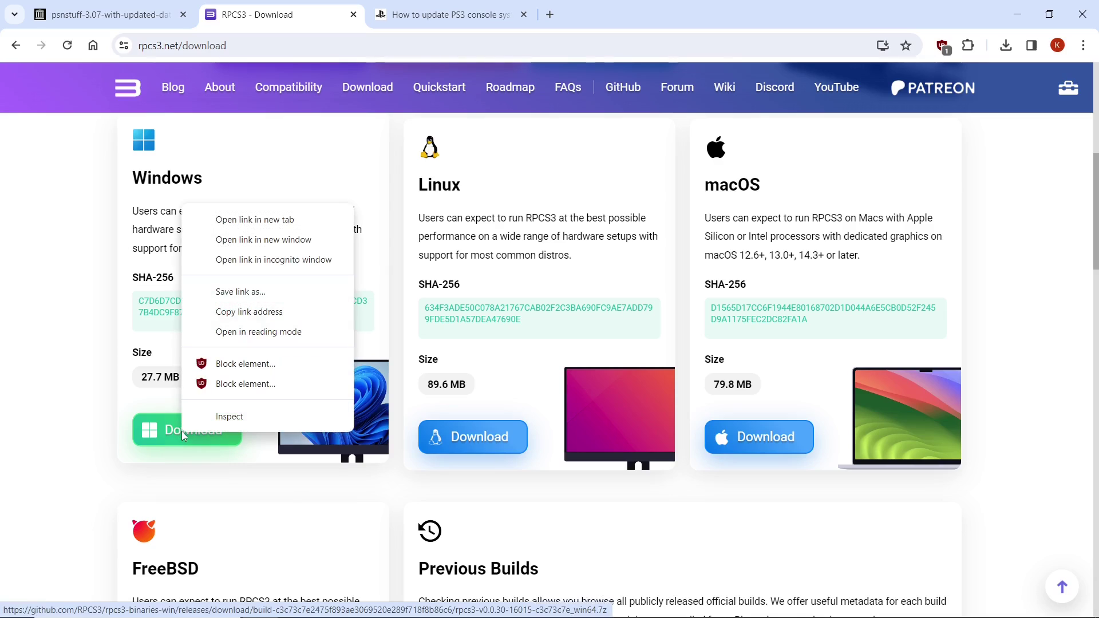
click(232, 299)
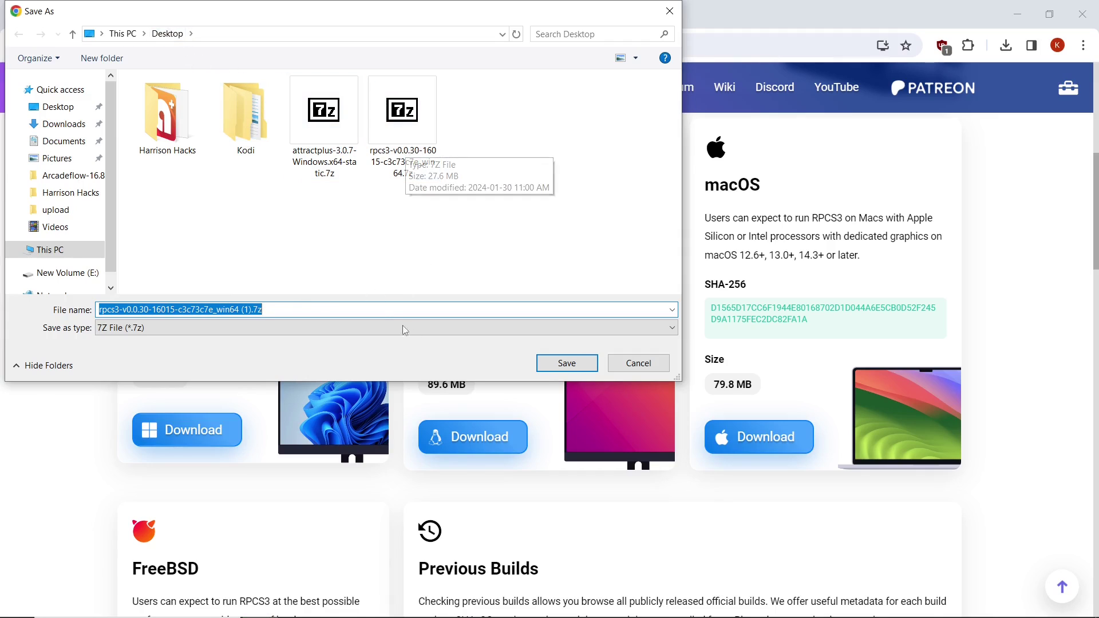
click(564, 363)
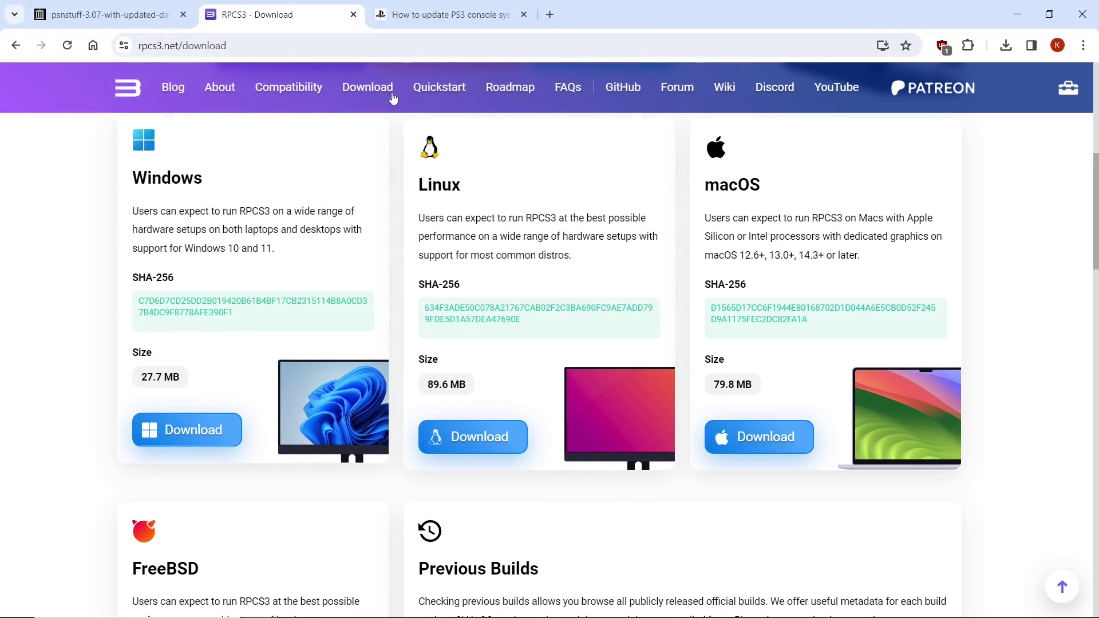
click(430, 23)
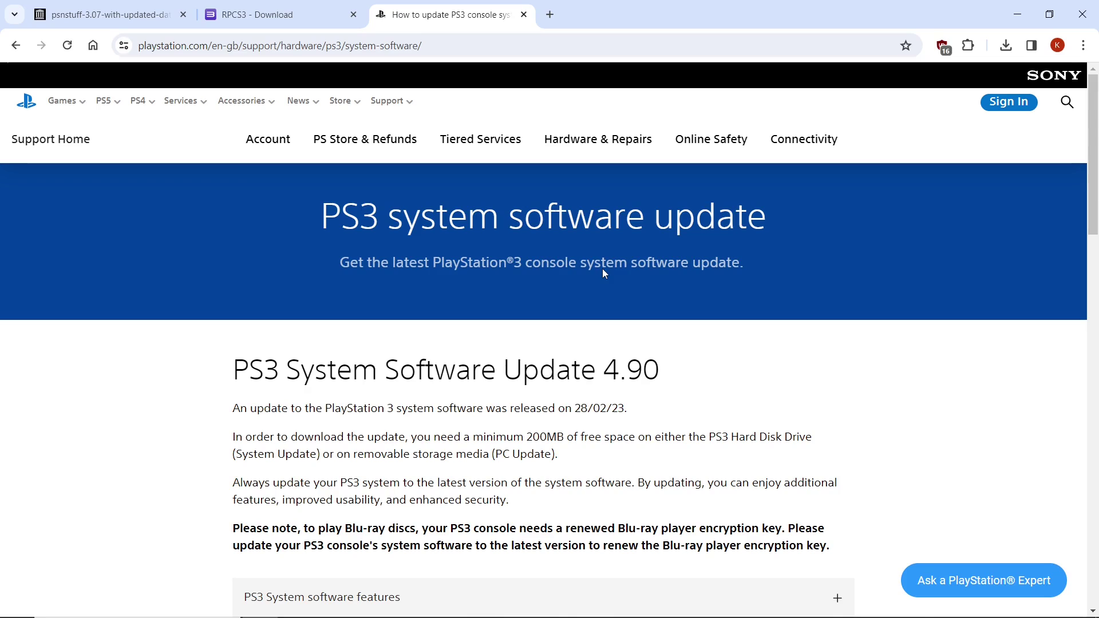
Expand 'Update using a computer' and start saving PS3UPDAT.PUP, closing the save dialog.
scroll(514, 297, down, 6)
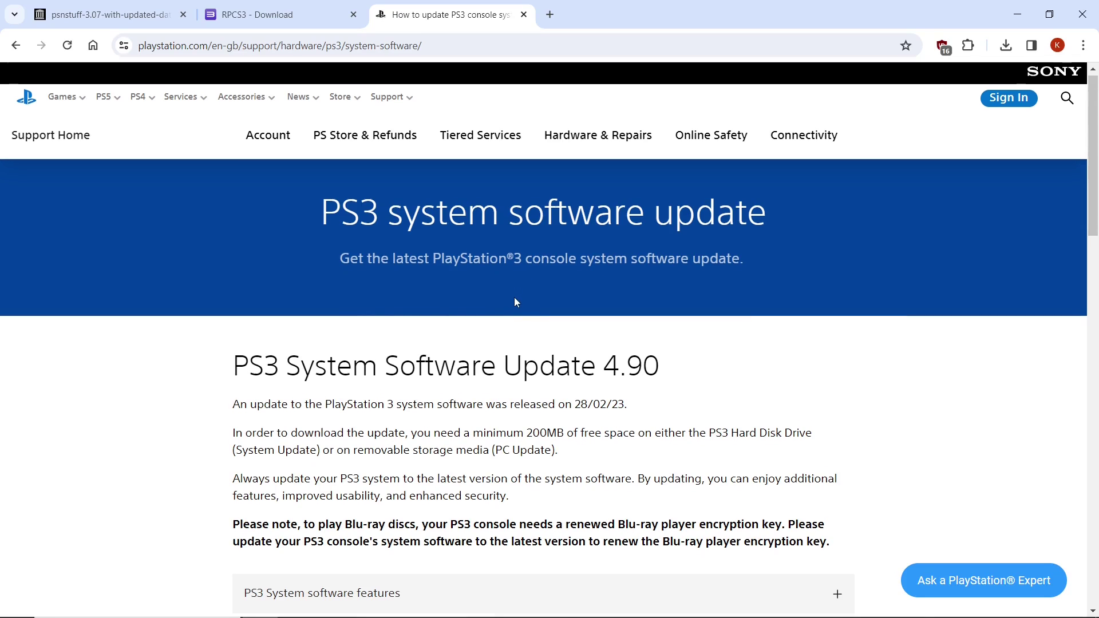
scroll(515, 302, down, 1)
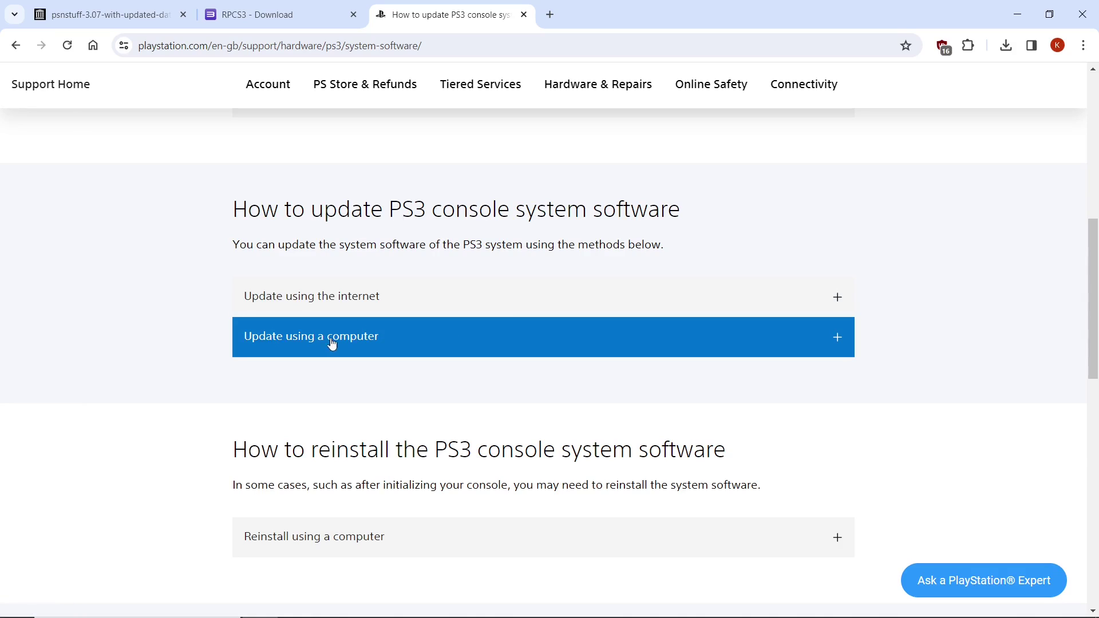
click(373, 340)
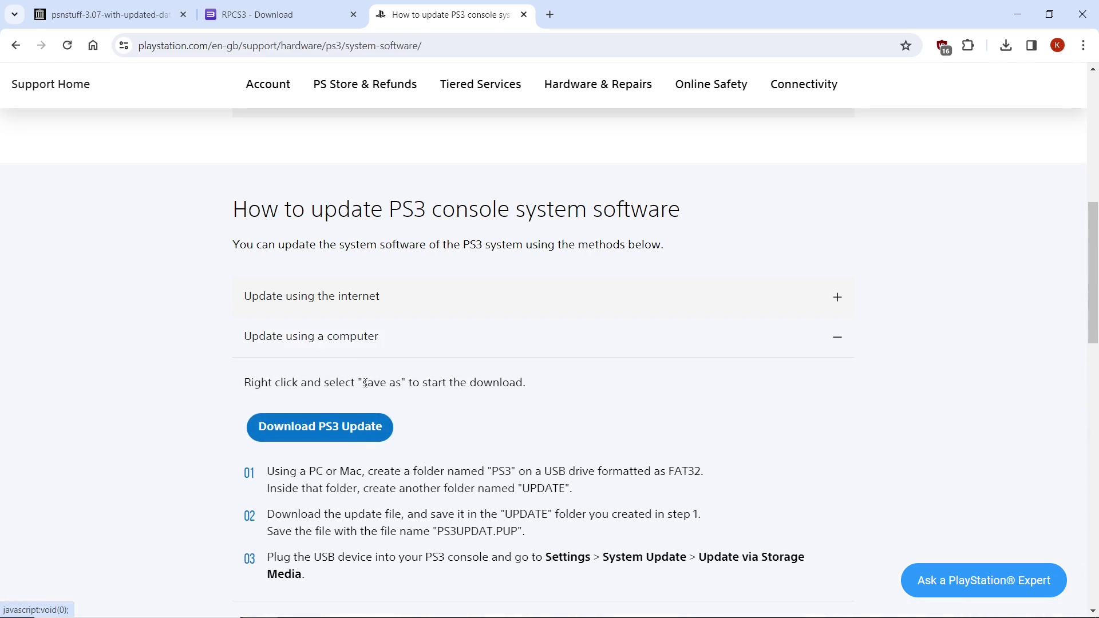
right_click(315, 436)
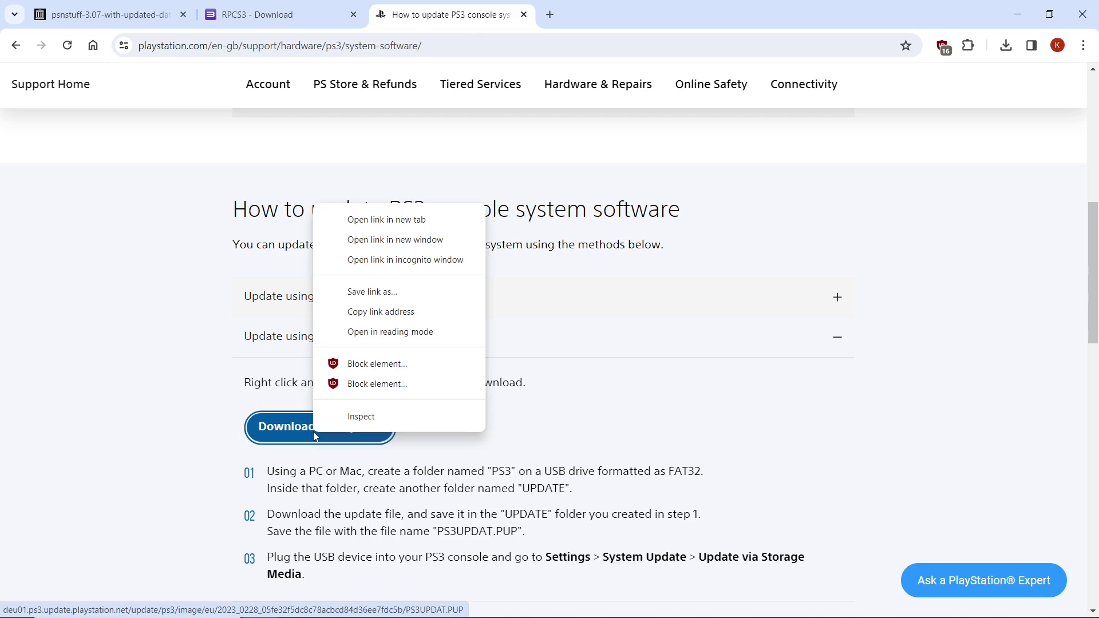
click(367, 293)
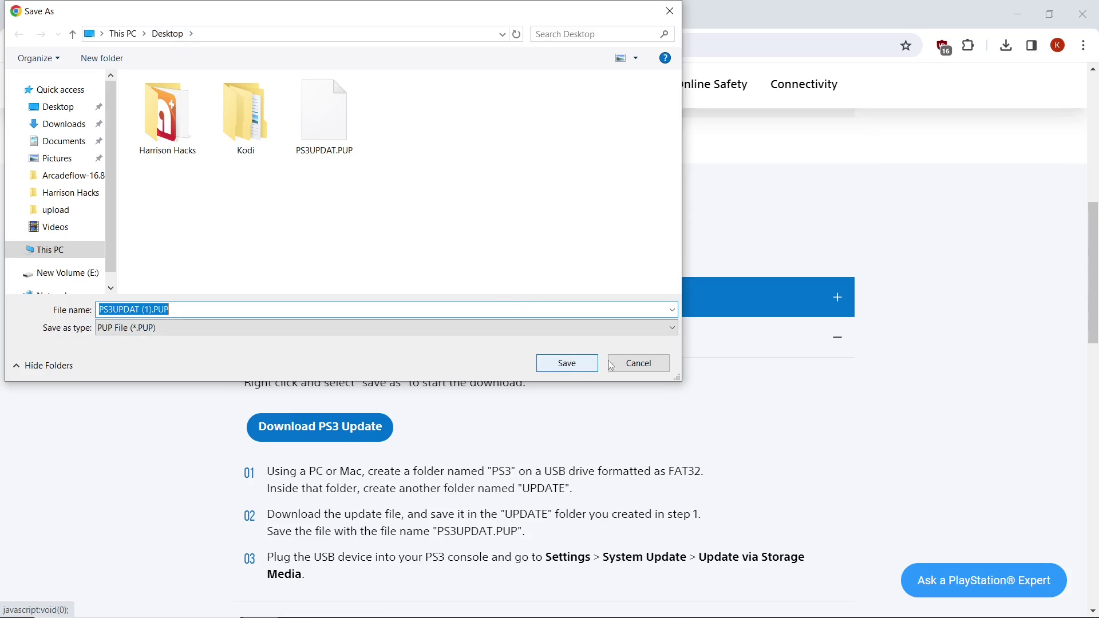
click(635, 365)
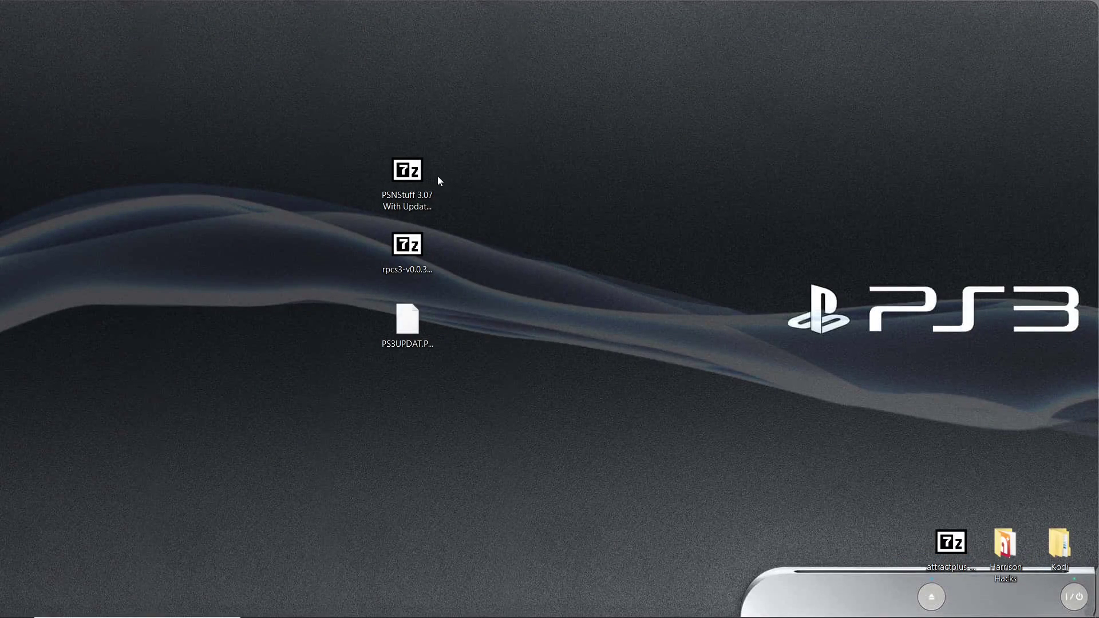
Extract the PSNStuff 3.07 zip onto the desktop.
click(413, 176)
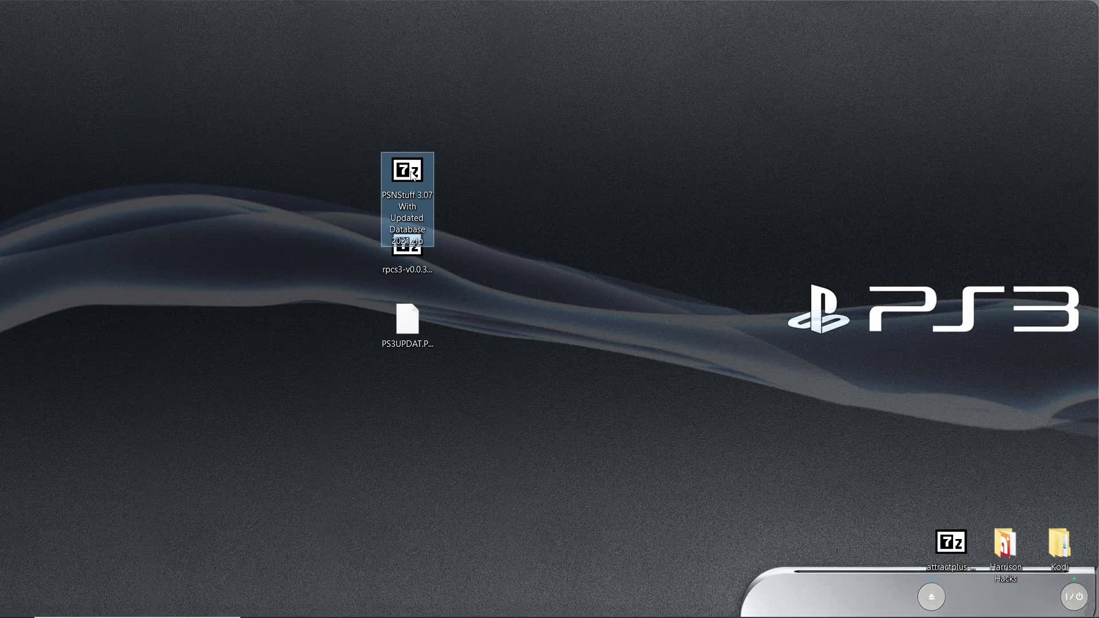
right_click(411, 172)
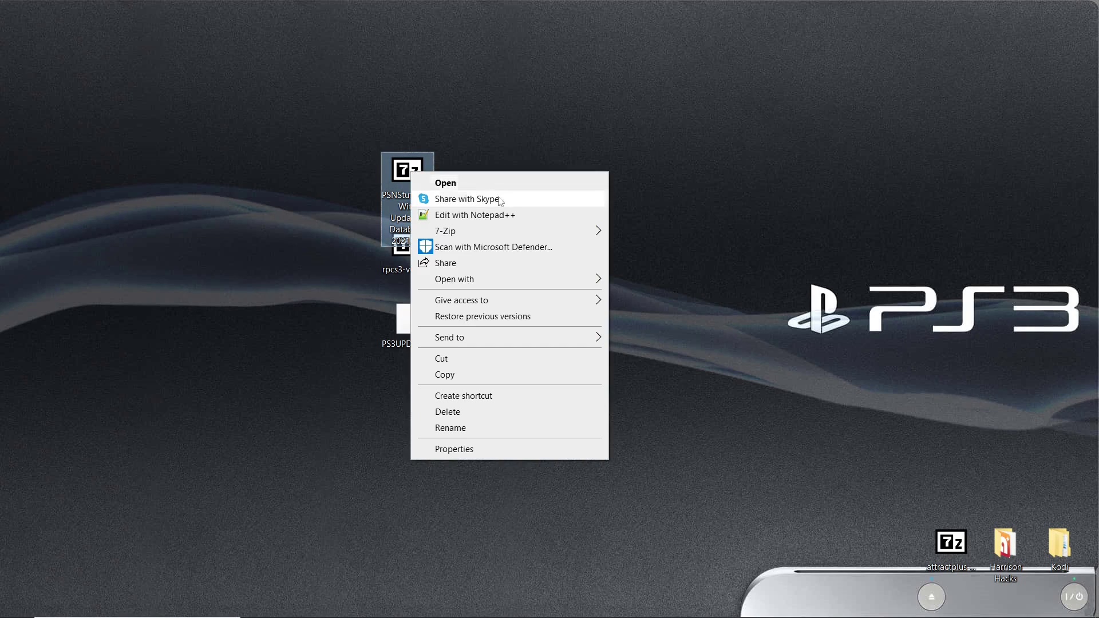
mouse_move(548, 236)
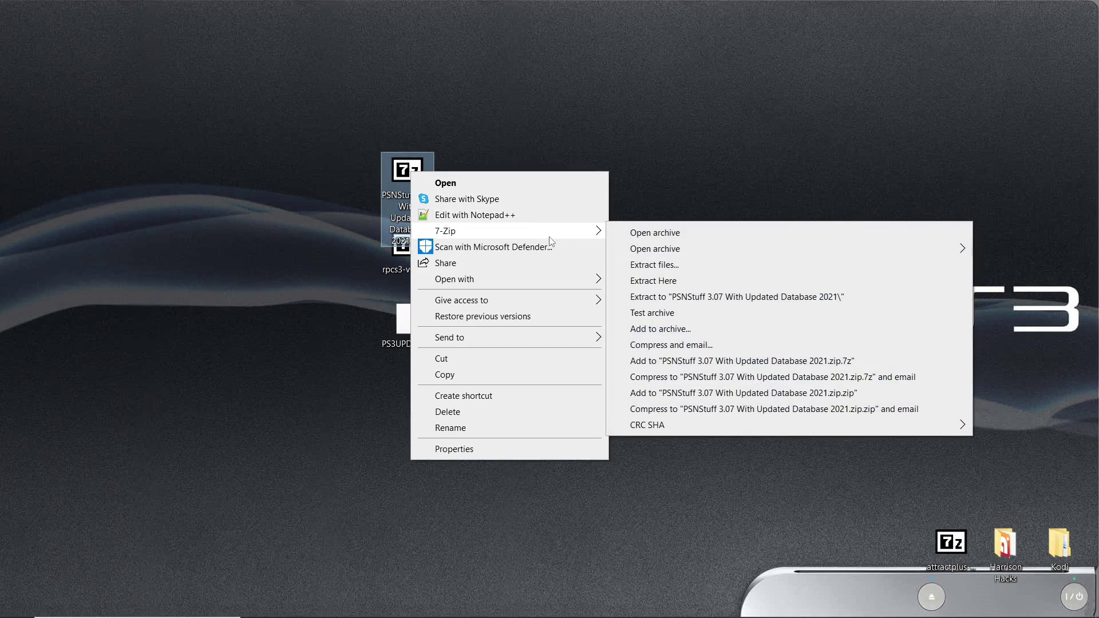
click(662, 281)
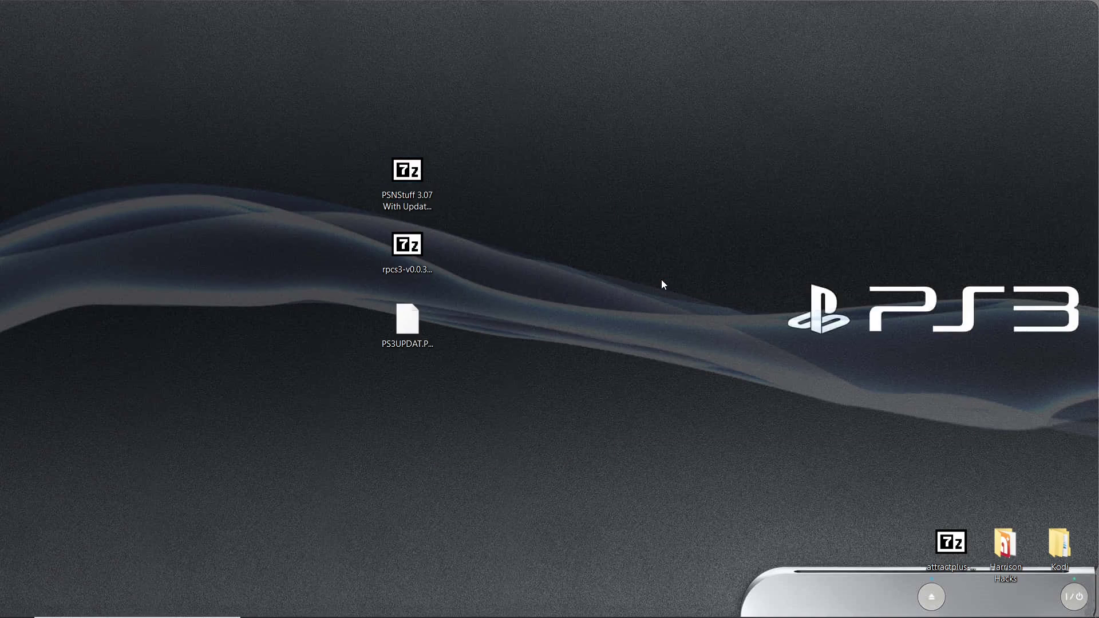
Extract the rpcs3 .7z with 7-Zip into its own rpcs3-v0.0.30-16015-c3c73c7e_win64 folder.
click(412, 257)
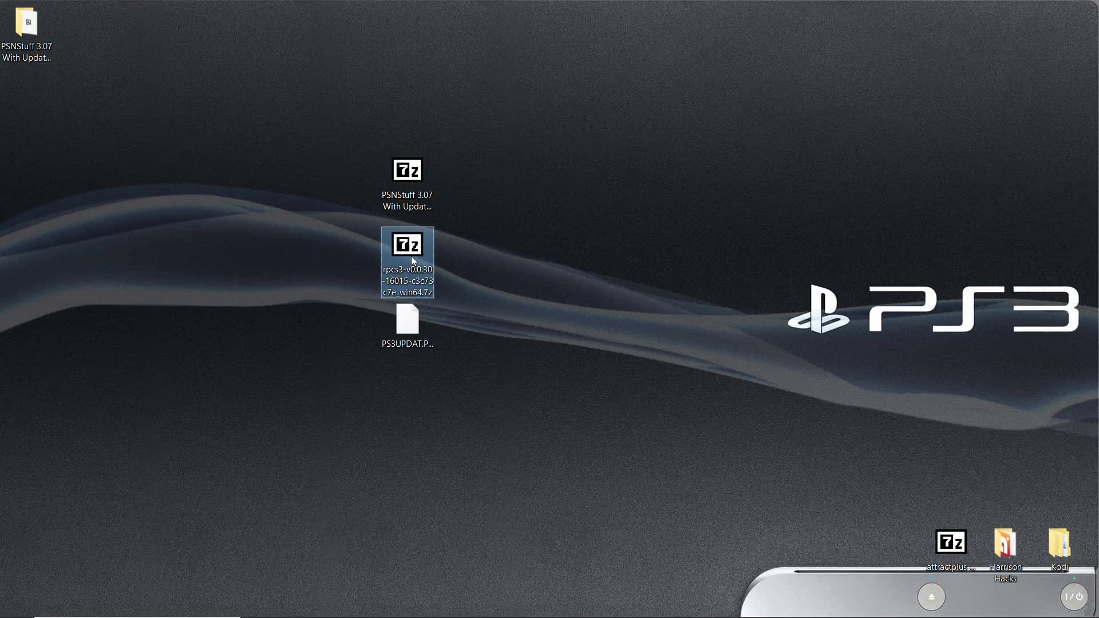
right_click(412, 260)
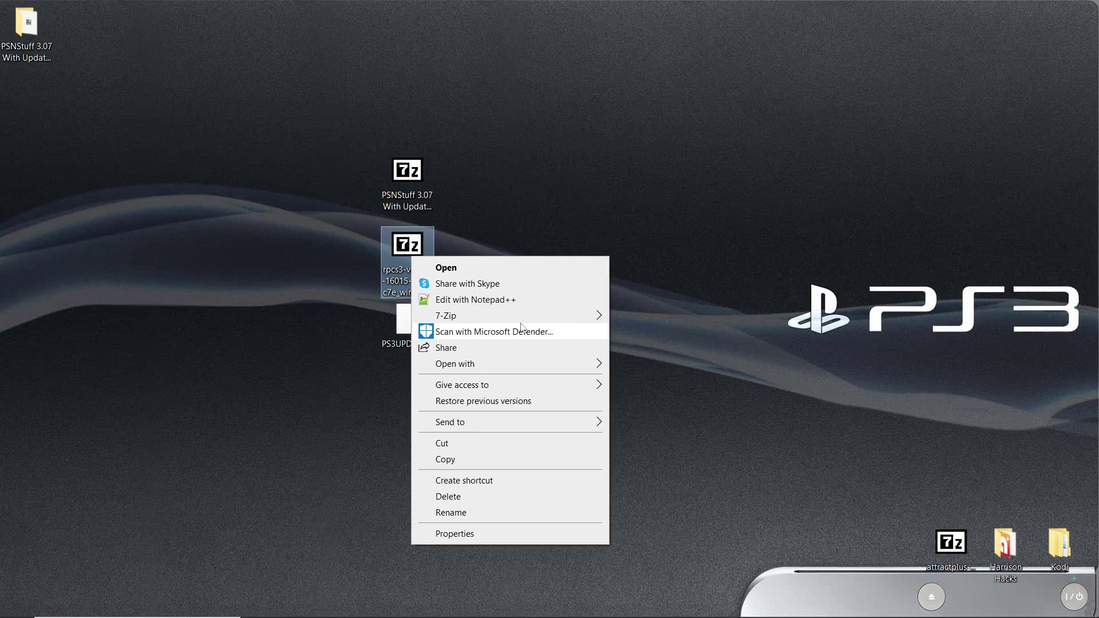
mouse_move(522, 317)
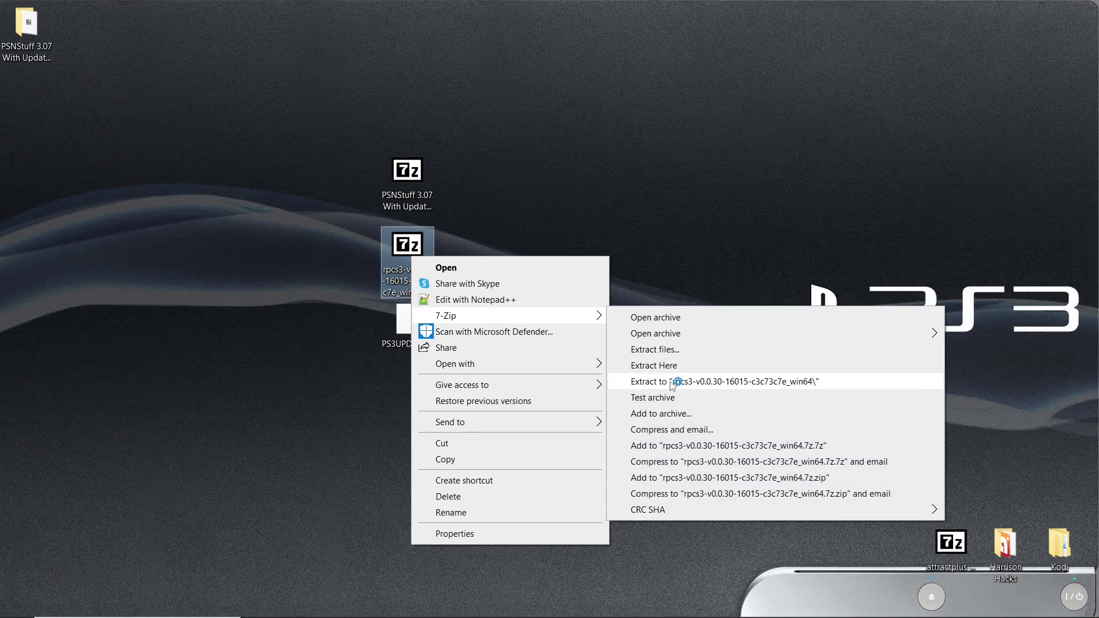
click(673, 383)
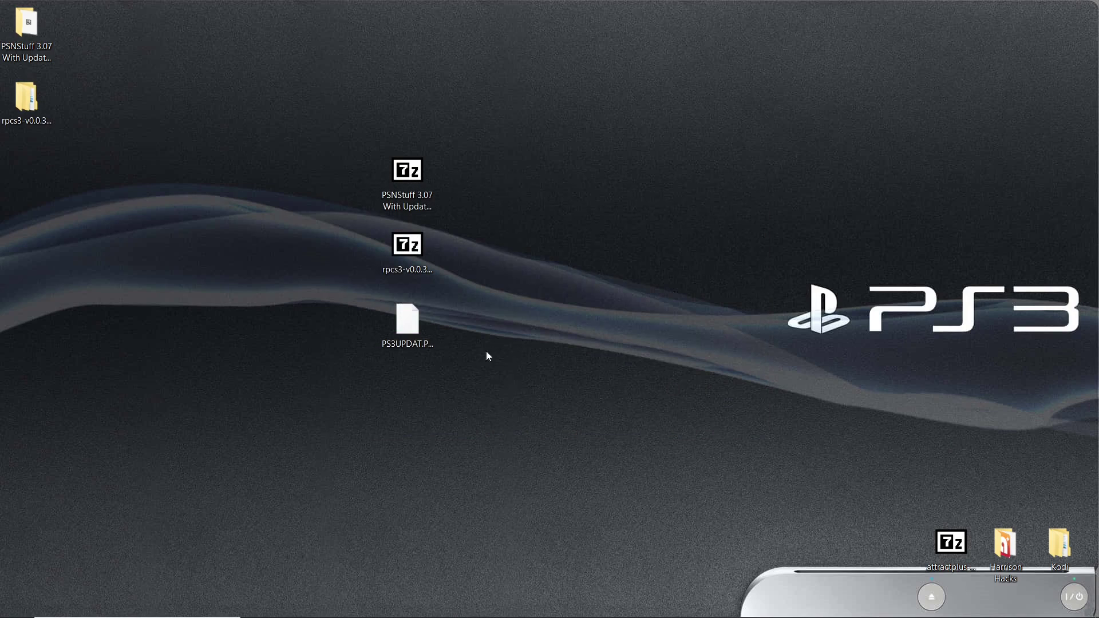
Move PS3UPDAT.PUP into the rpcs3 folder, reposition the PSNStuff folder, and open the rpcs3 folder.
click(419, 327)
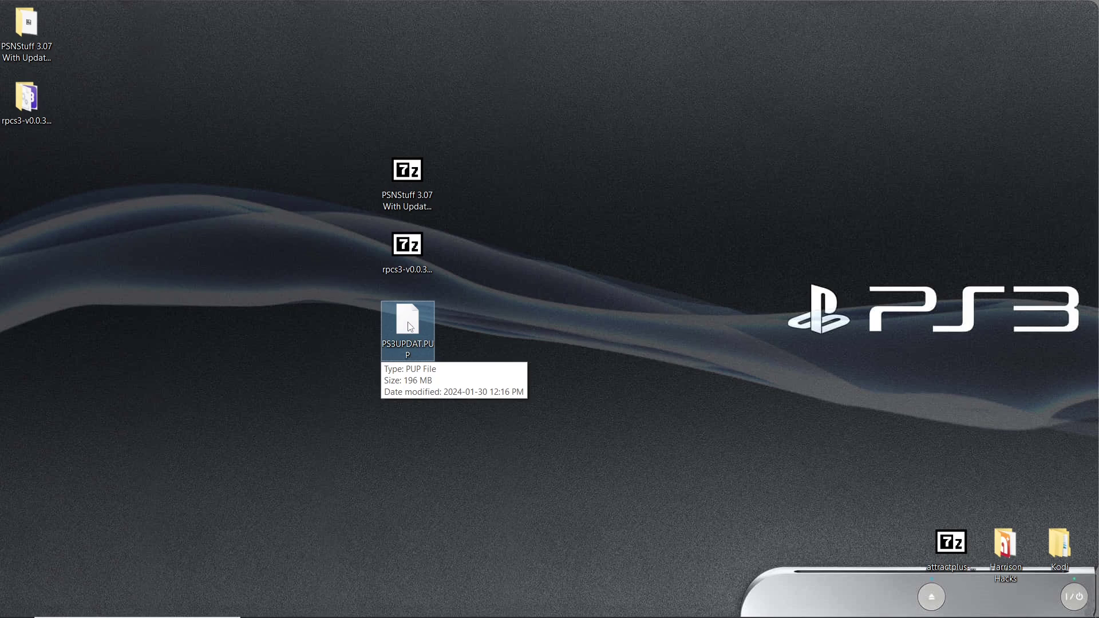
drag(410, 327, 138, 207)
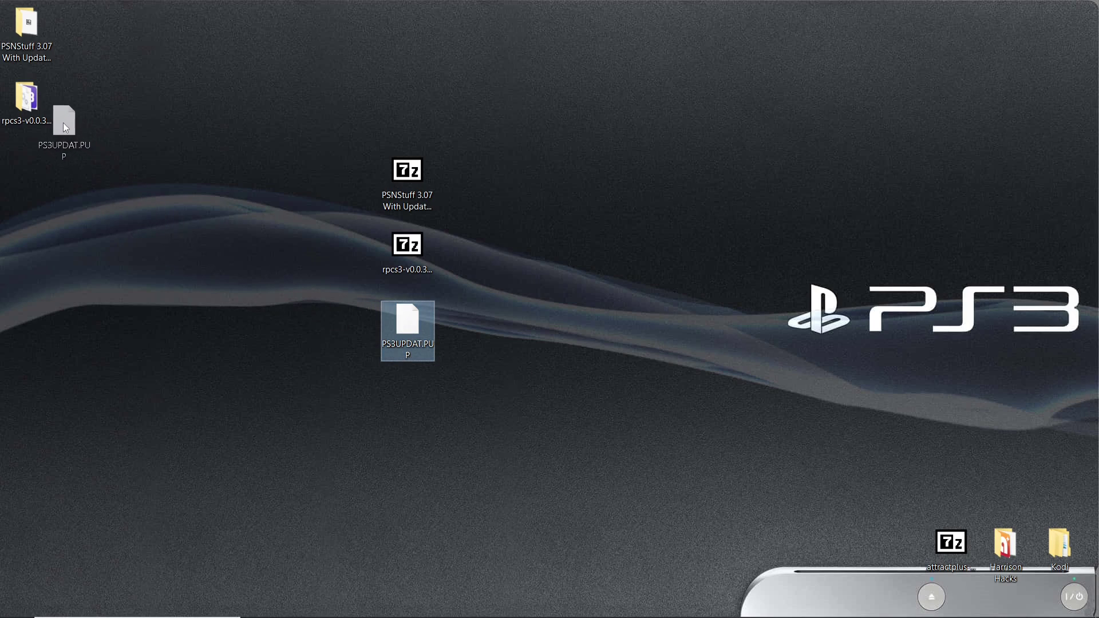
drag(63, 123, 558, 256)
drag(27, 26, 500, 165)
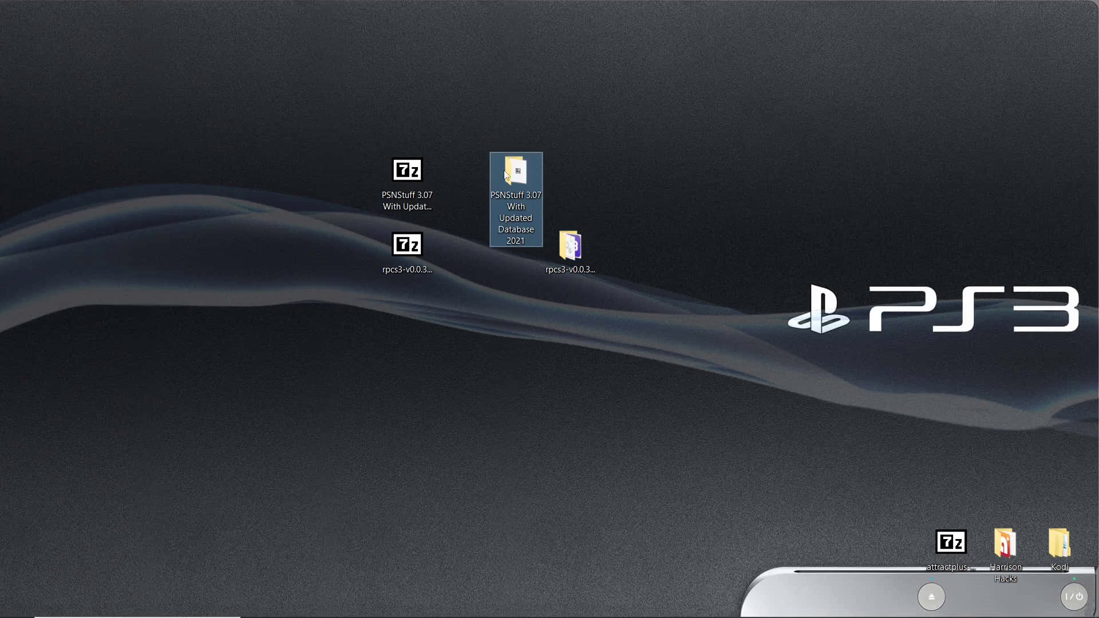
double_click(572, 246)
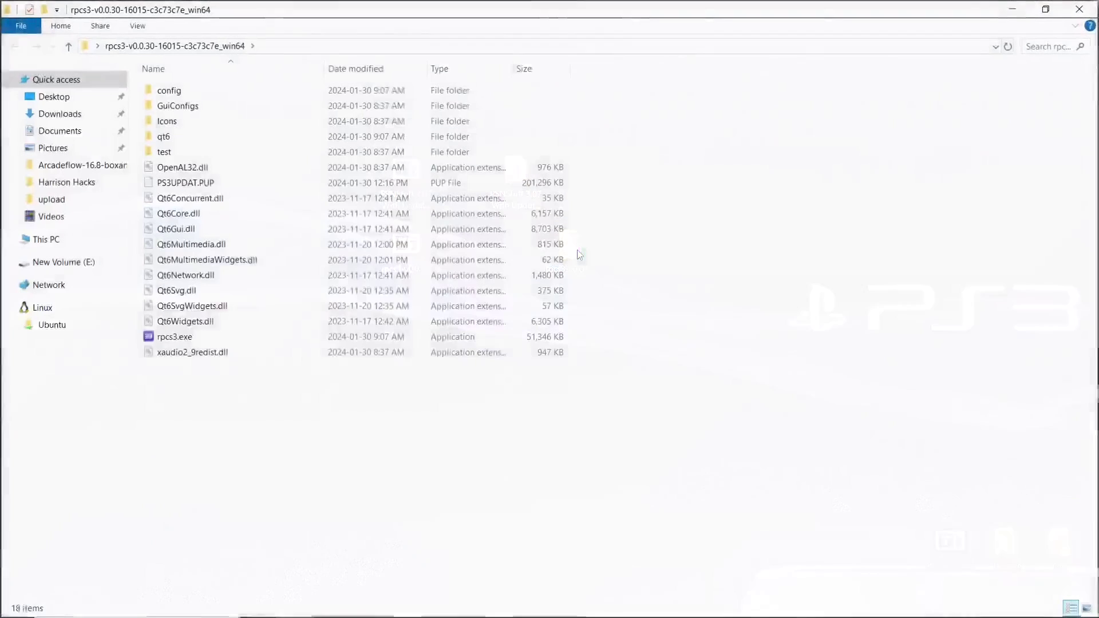
Launch rpcs3.exe and continue past the welcome screen with Quickstart read and 'Do not show again' ticked.
click(174, 342)
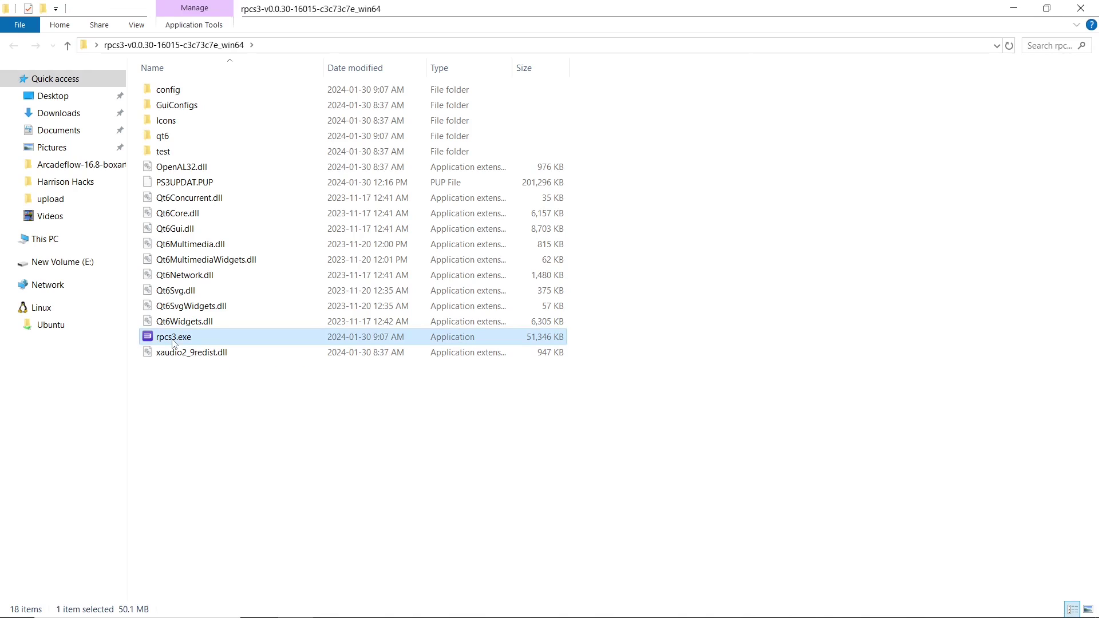
double_click(174, 339)
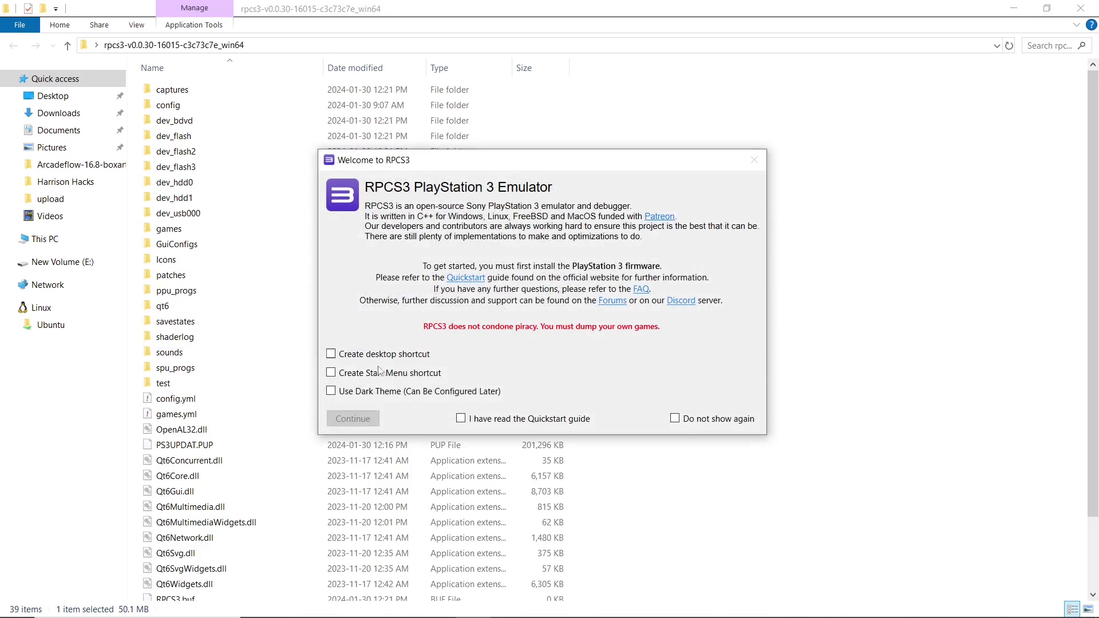
click(481, 422)
click(692, 423)
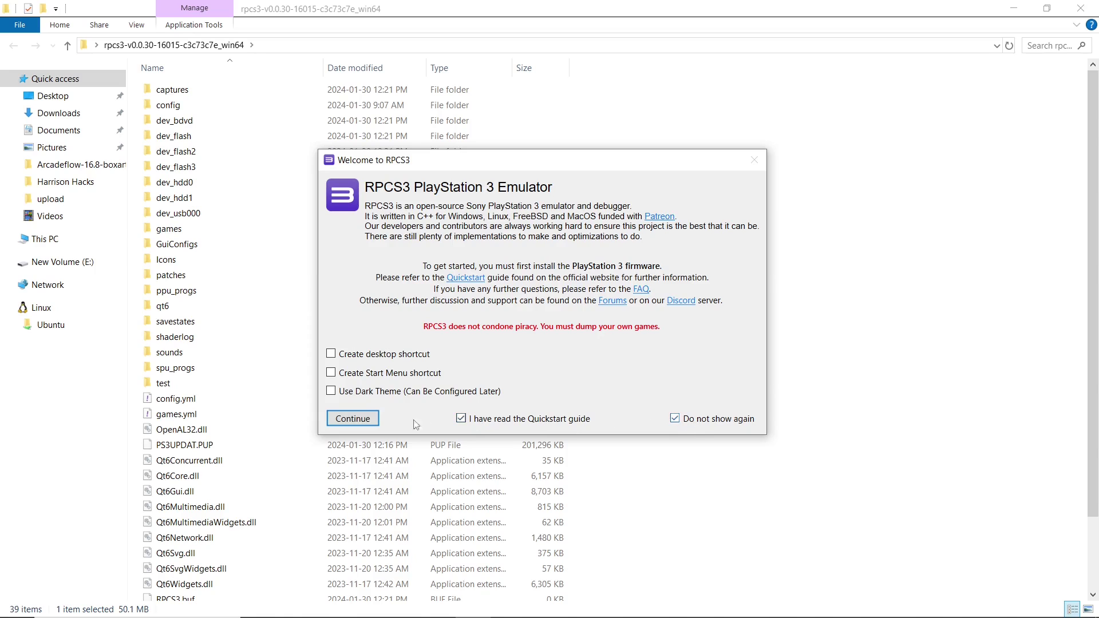
click(353, 418)
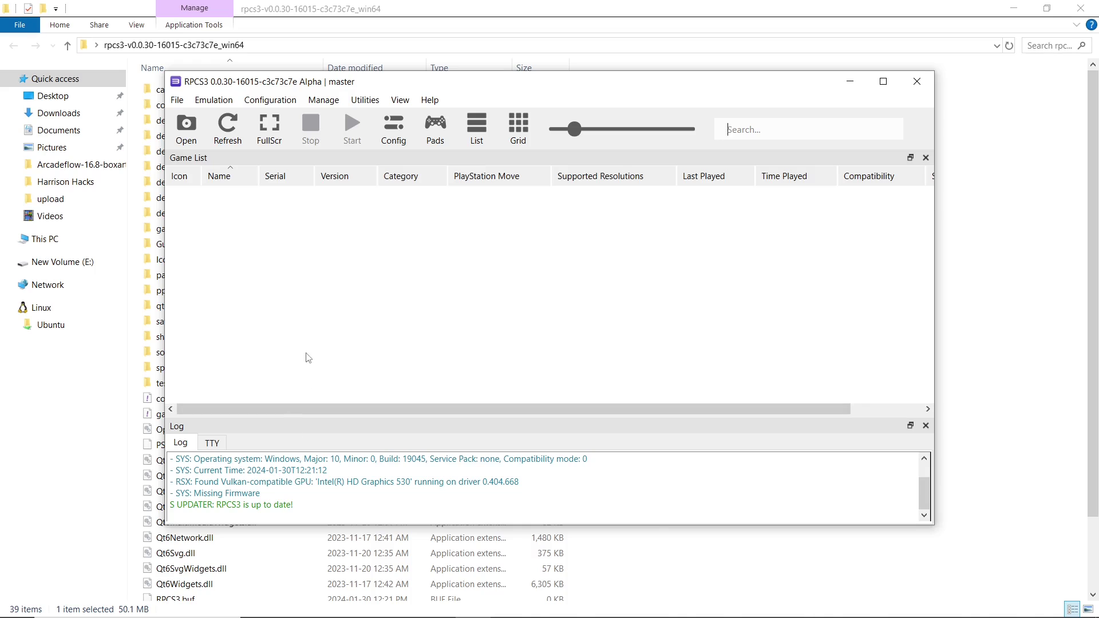
Install PS3 firmware 4.90 from PS3UPDAT.PUP via File > Install Firmware and acknowledge the success message.
click(176, 101)
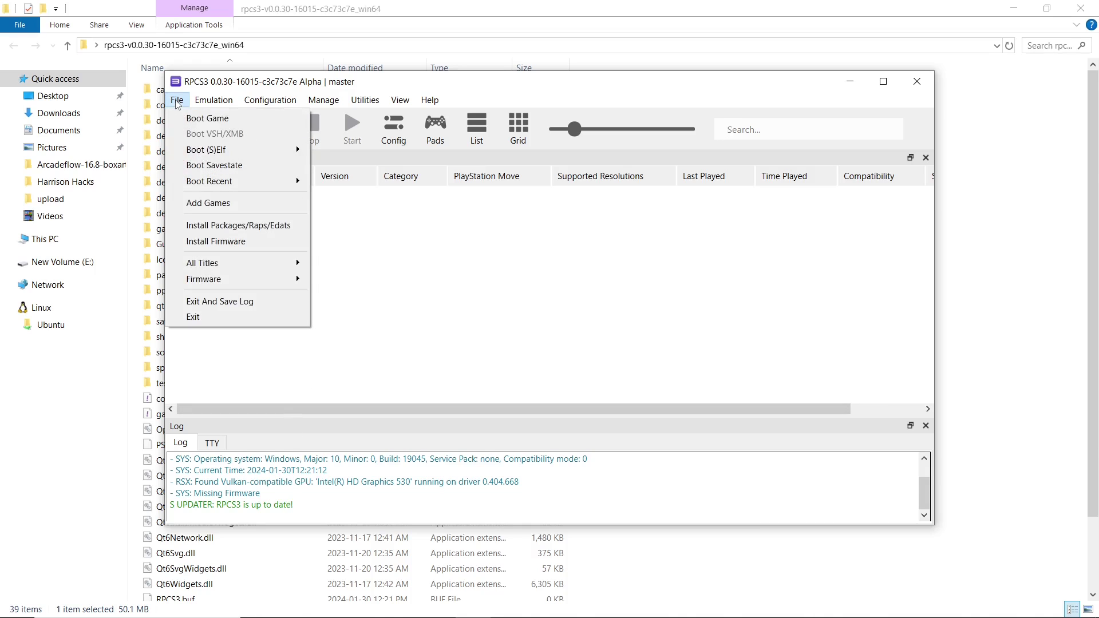
click(218, 243)
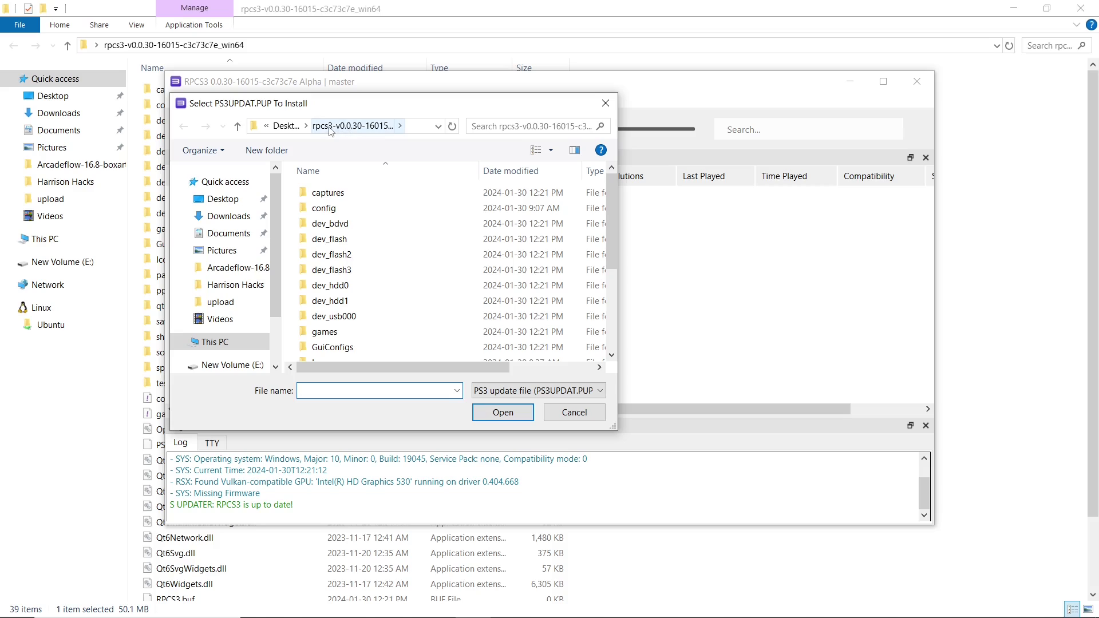
scroll(415, 226, down, 3)
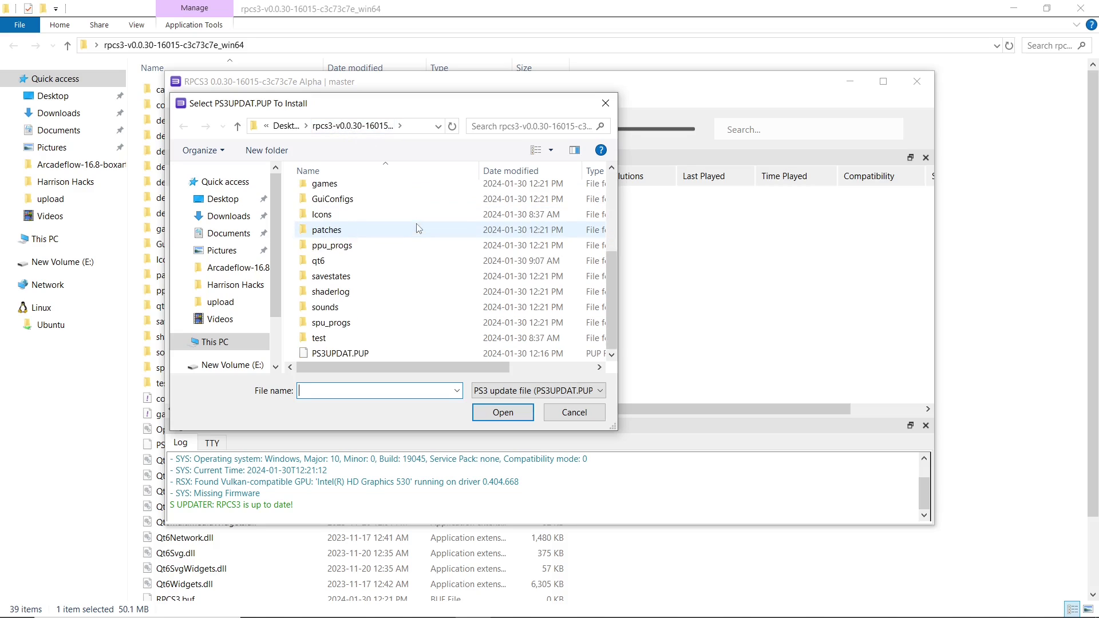
click(345, 356)
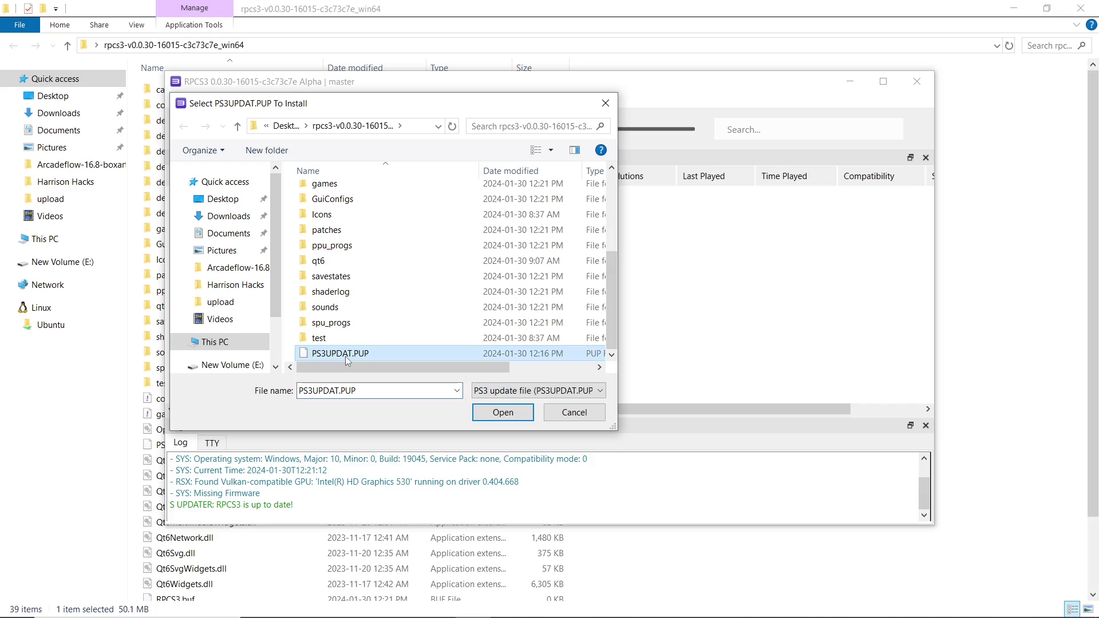
click(491, 418)
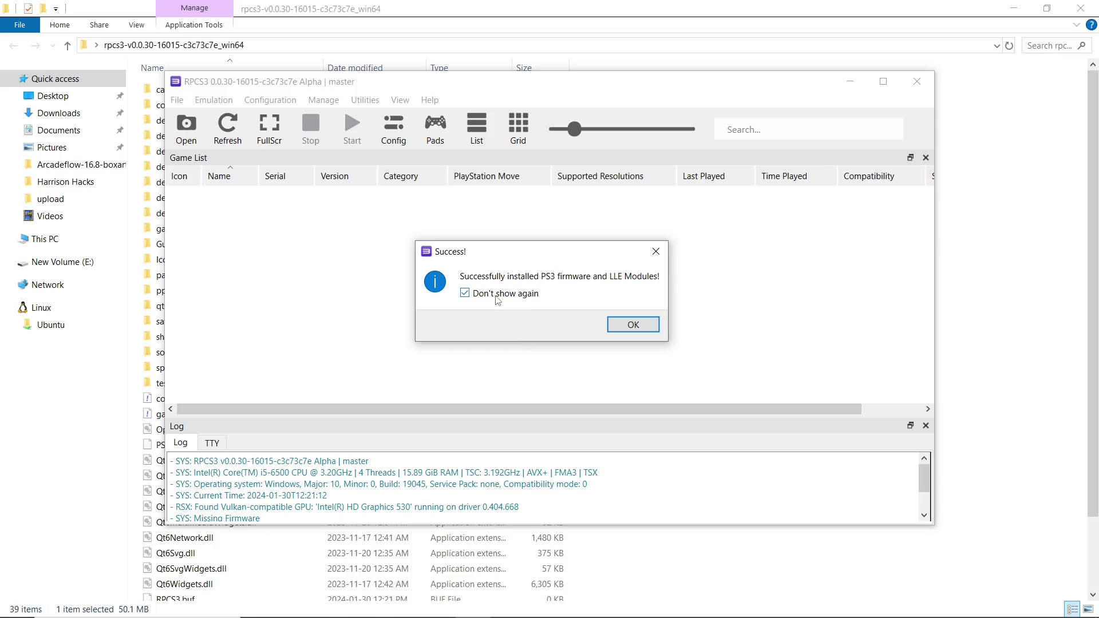
click(630, 327)
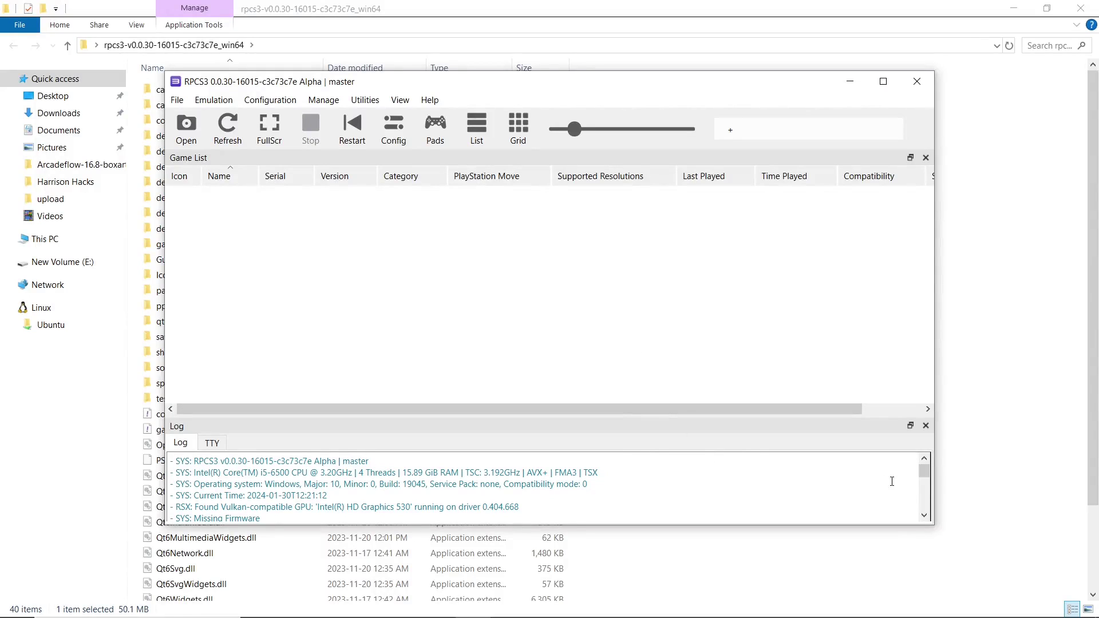
Open RPCS3's Settings dialog from the Config toolbar button.
drag(924, 470, 925, 505)
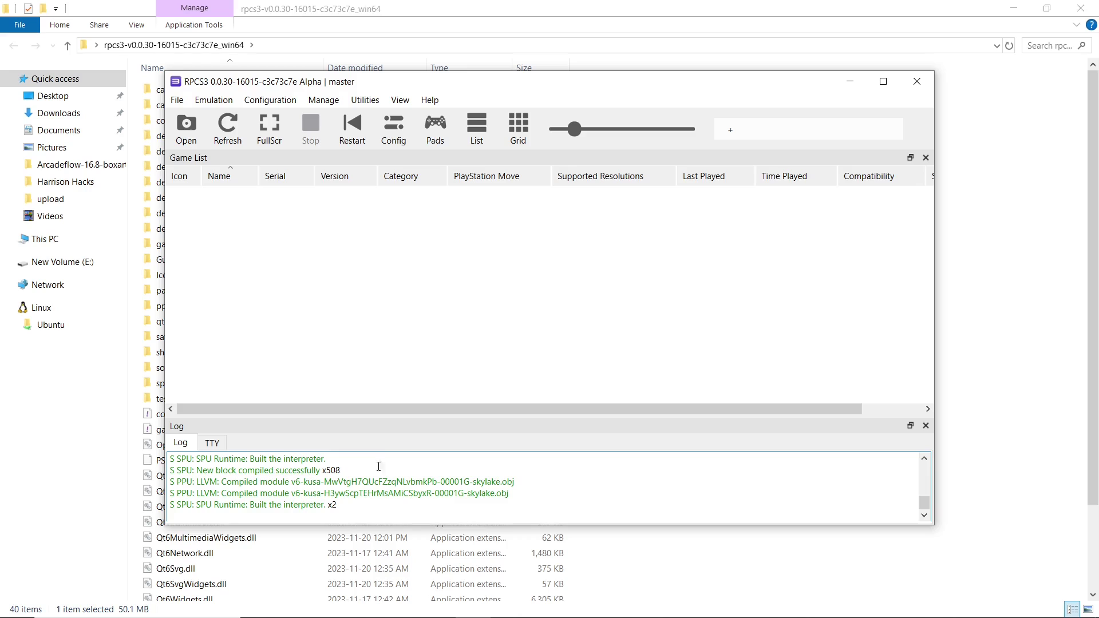
click(394, 128)
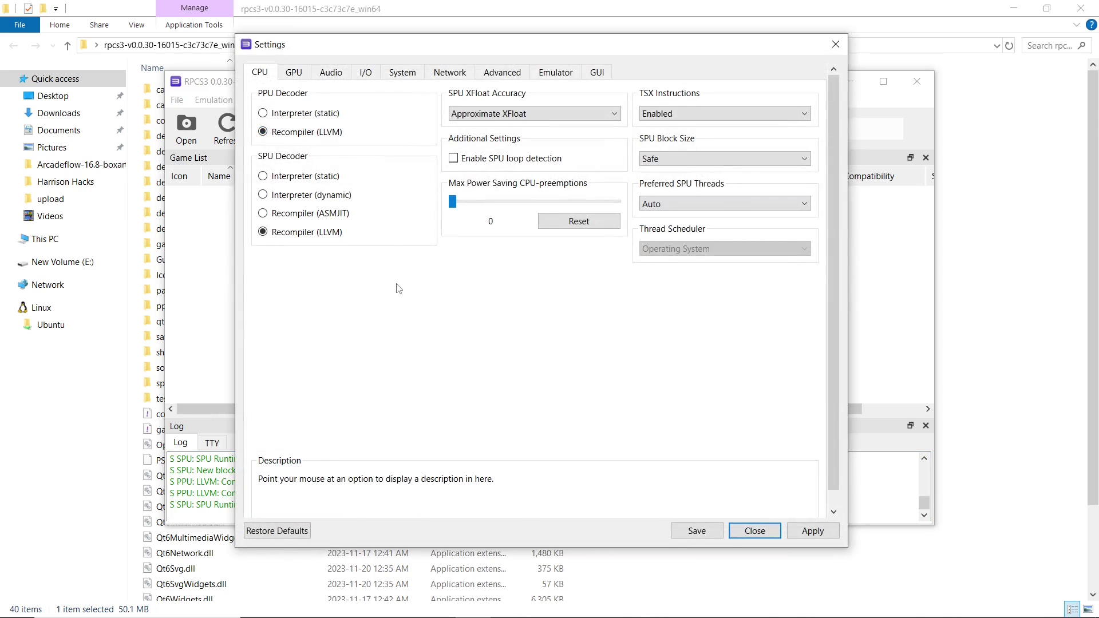
On the GPU tab, switch the renderer to OpenGL and back to Vulkan, then close Settings.
click(295, 73)
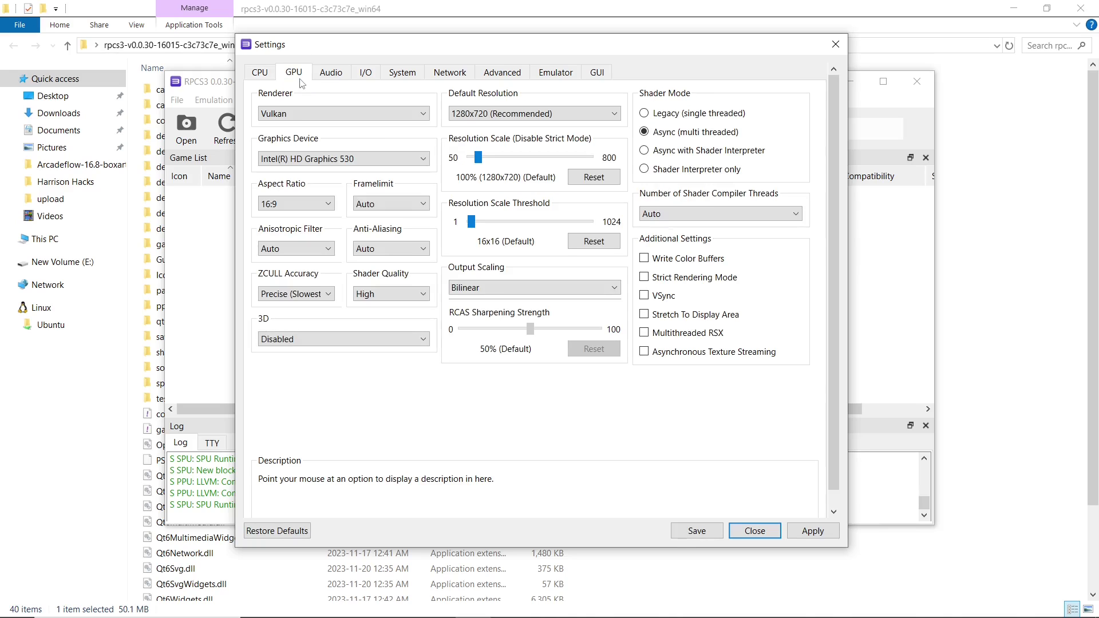
click(312, 117)
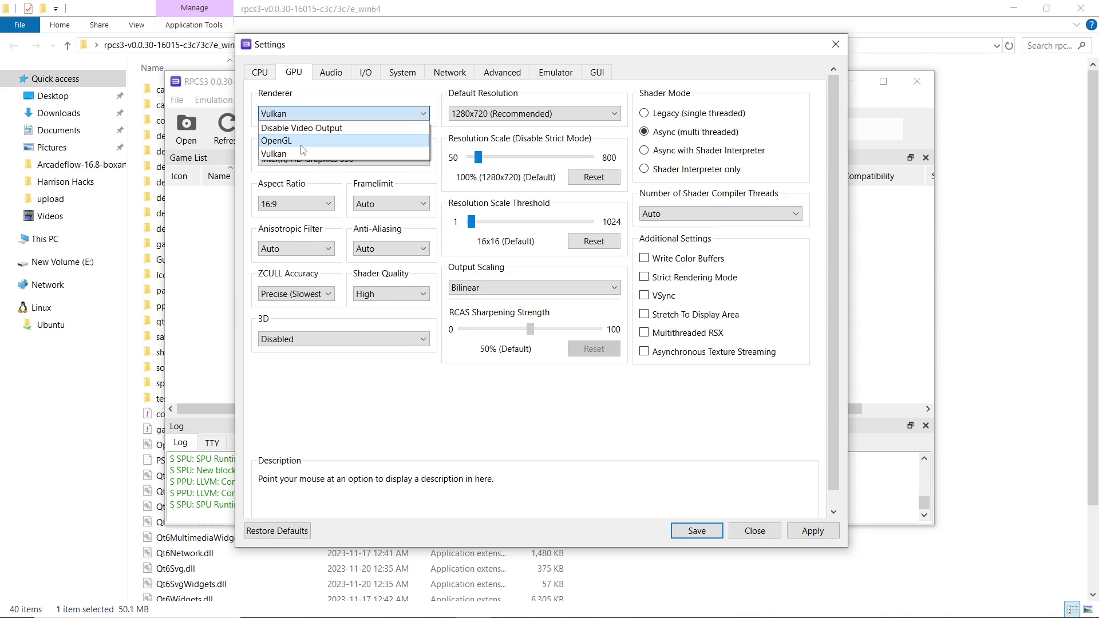
click(300, 143)
click(304, 113)
click(308, 153)
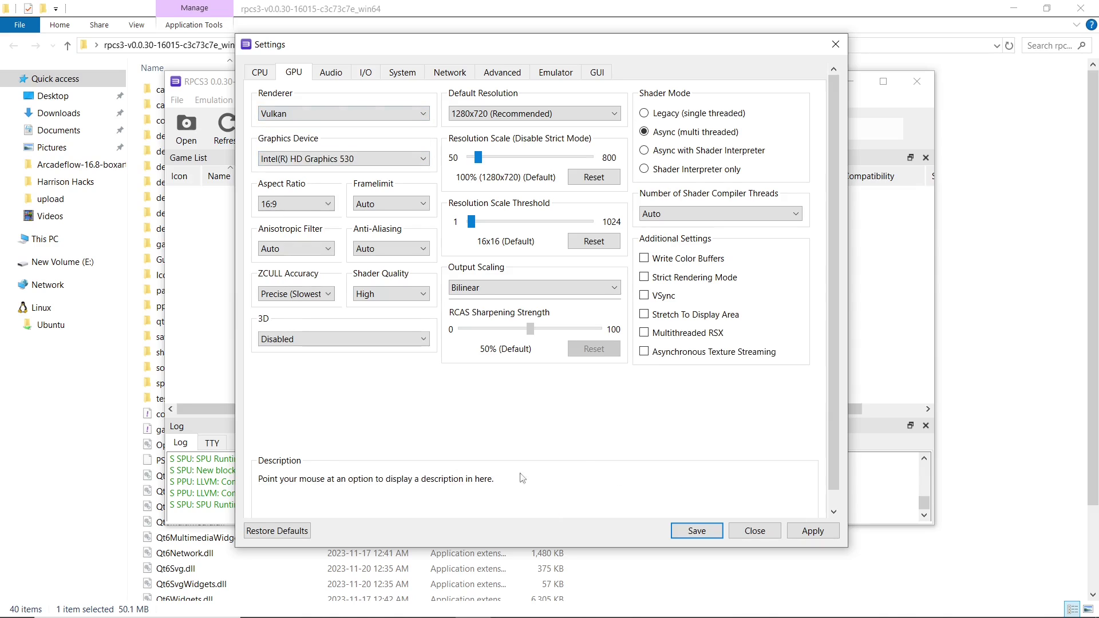
click(750, 530)
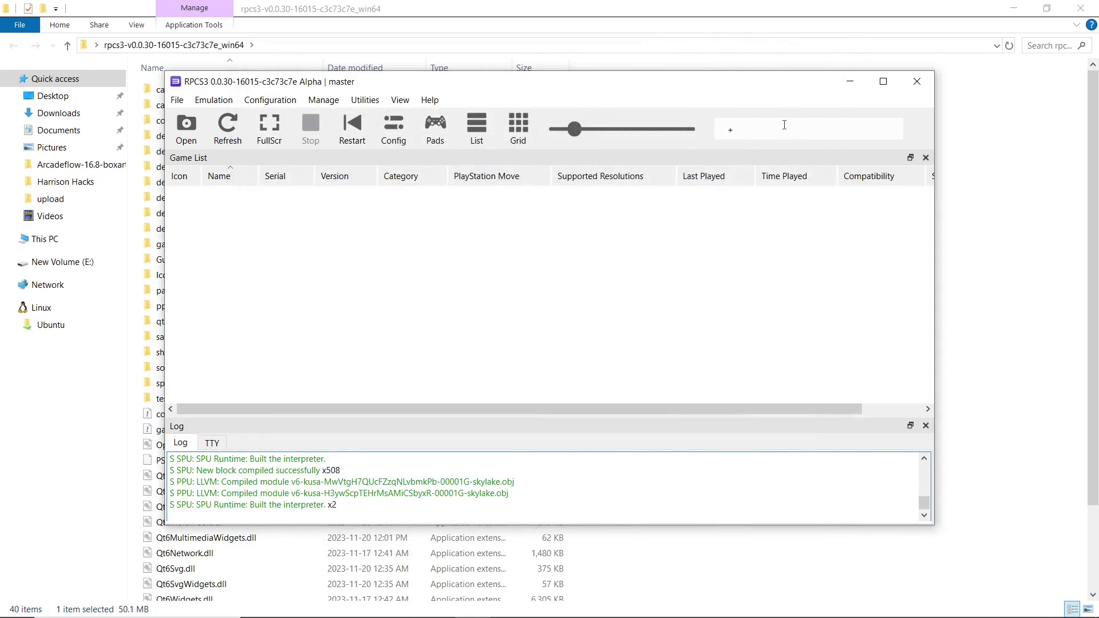